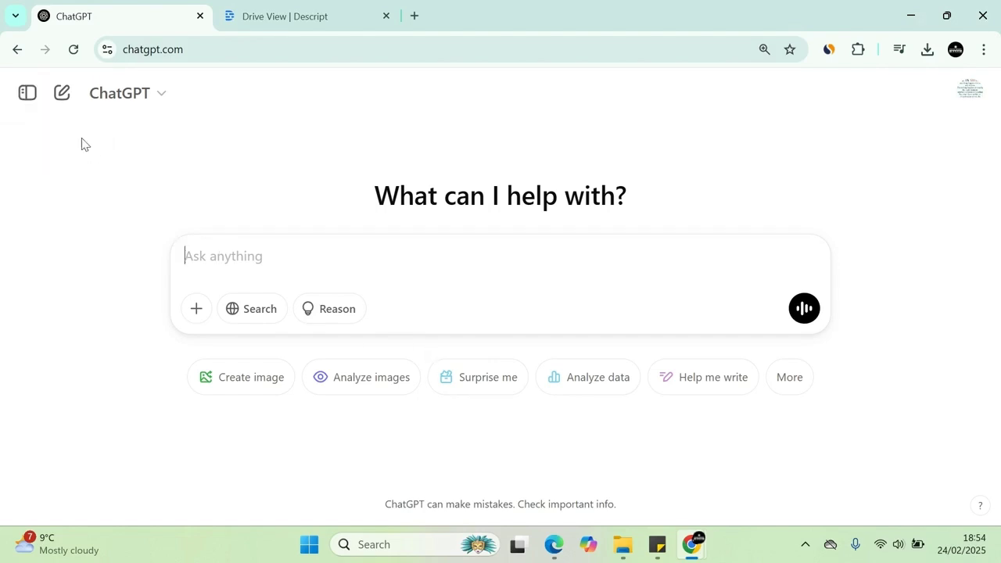
Open the AI Video Maker by Descript GPT in a new chat
left_click(92, 97)
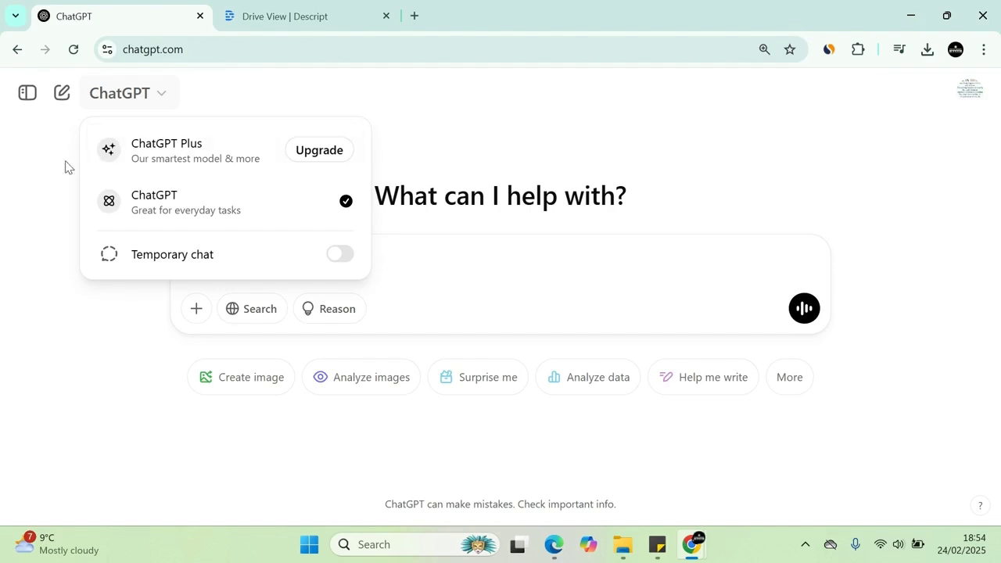
left_click(26, 185)
left_click(37, 97)
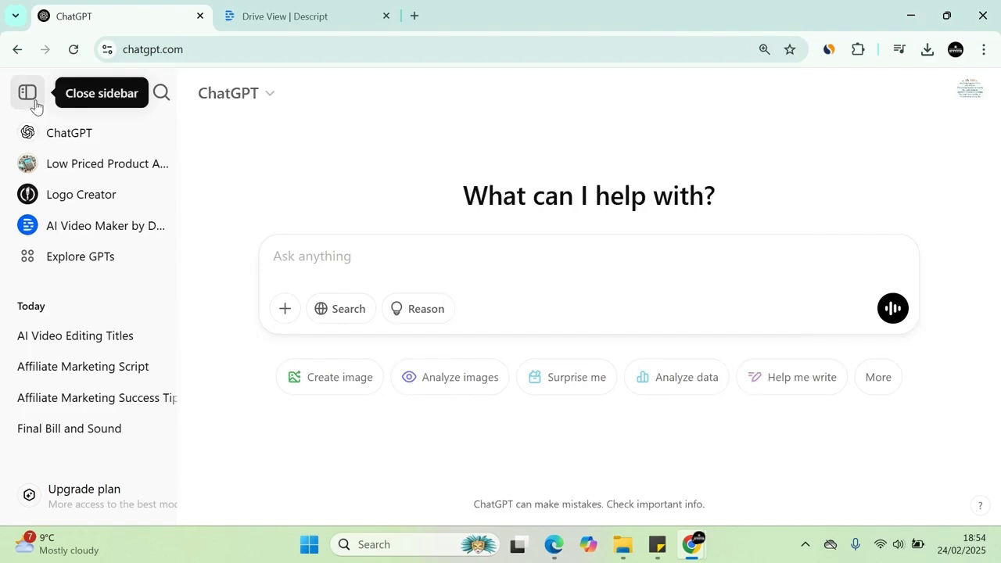
left_click(134, 228)
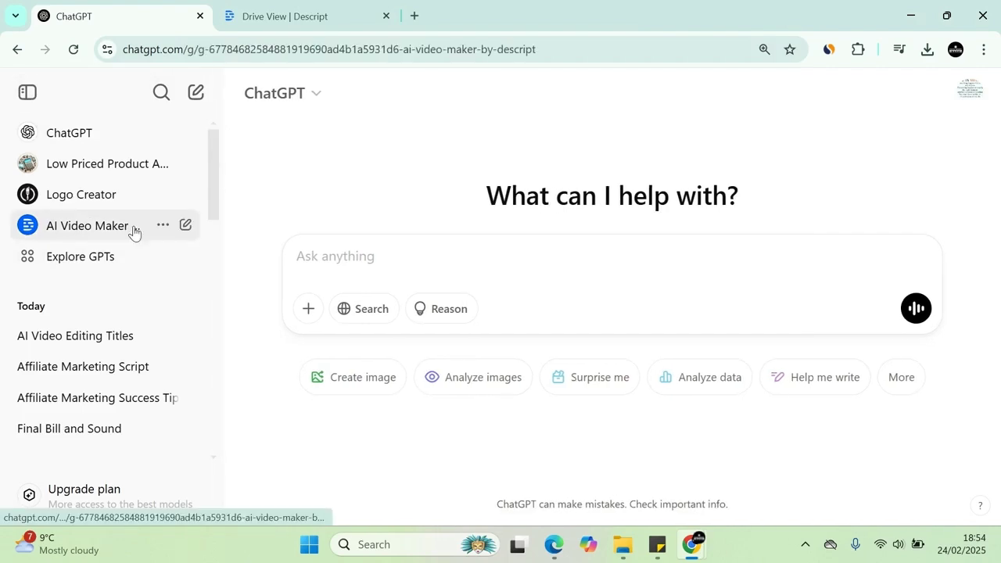
left_click(194, 96)
left_click(62, 239)
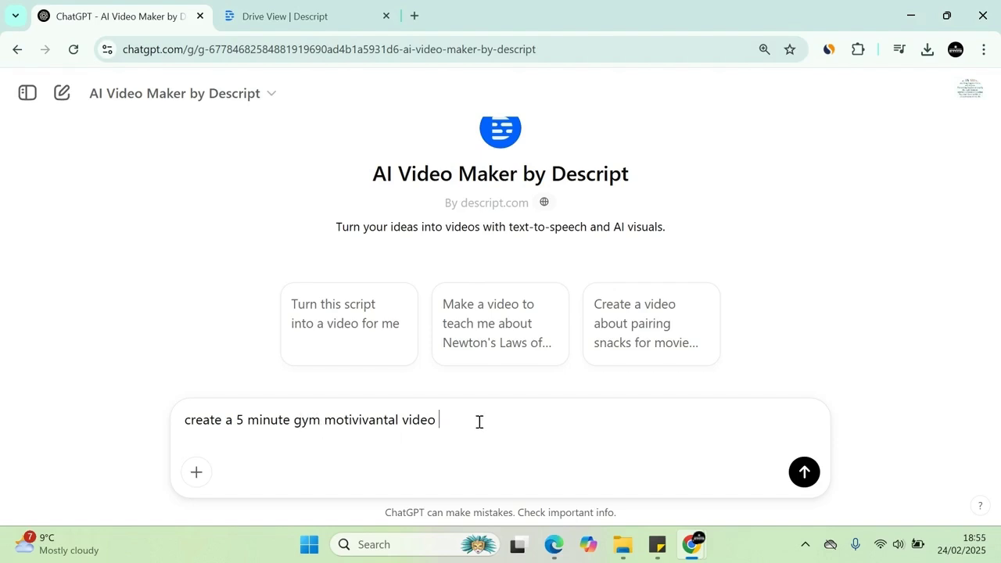
Submit the prompt "create a 5 minute gym motivivantal video" and answer "yes" to both follow-up questions about the script
key("Return")
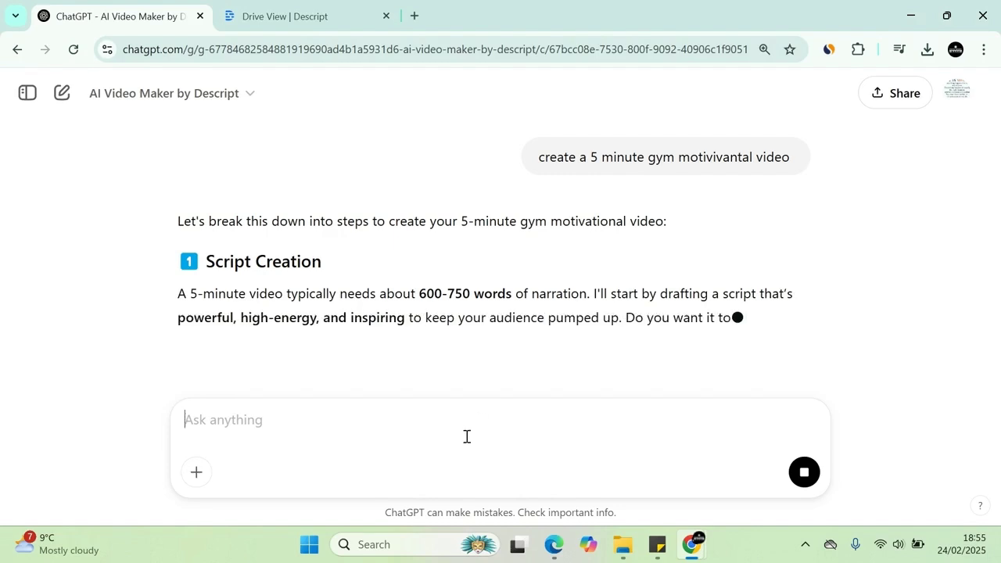
scroll(467, 436, "down", 5)
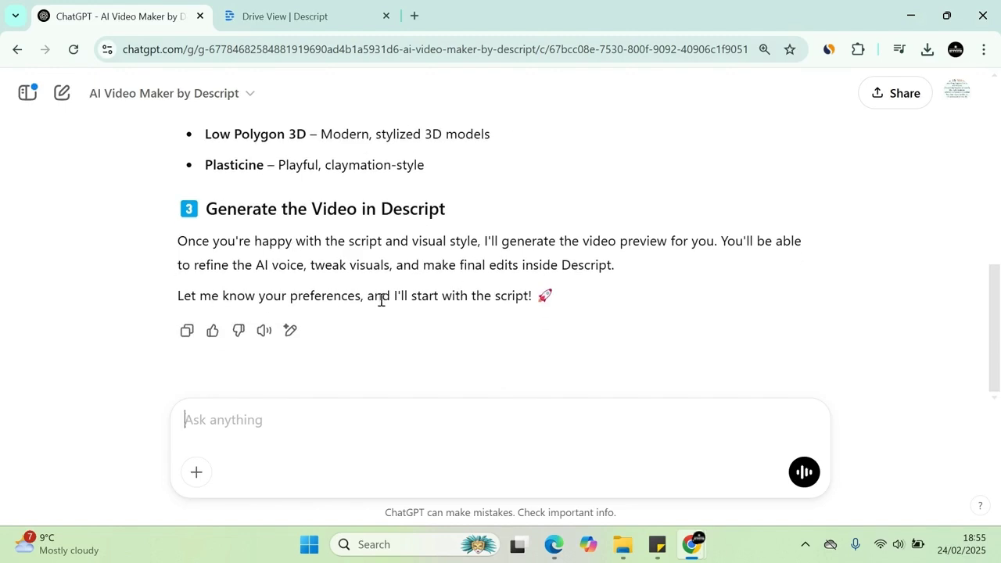
type("ye")
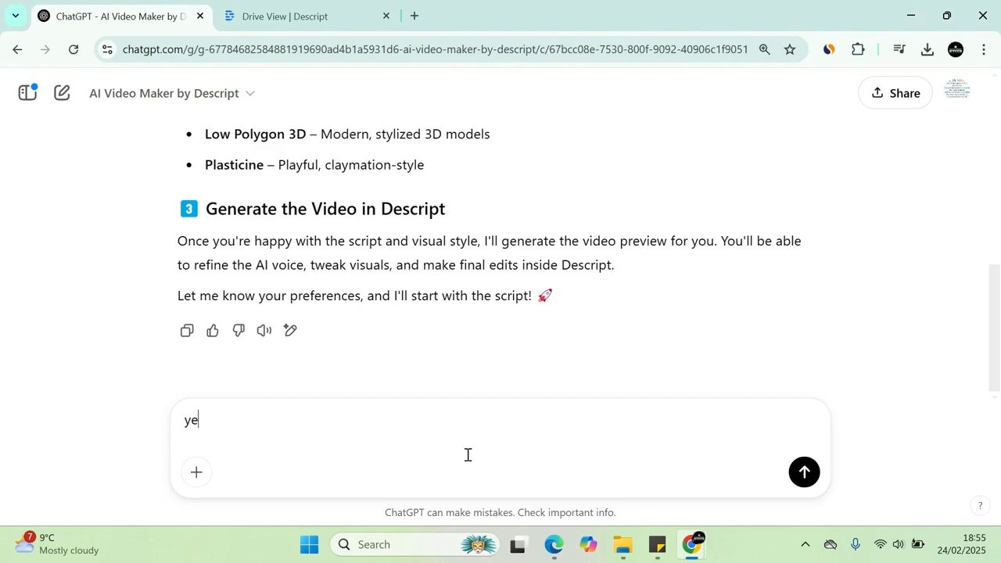
type("s")
key("Return")
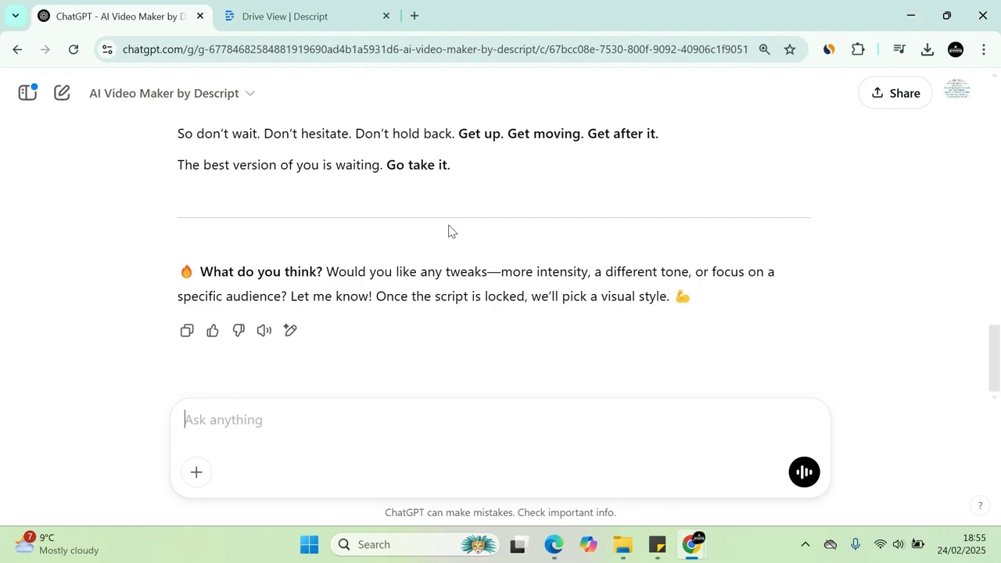
type("yes")
key("Return")
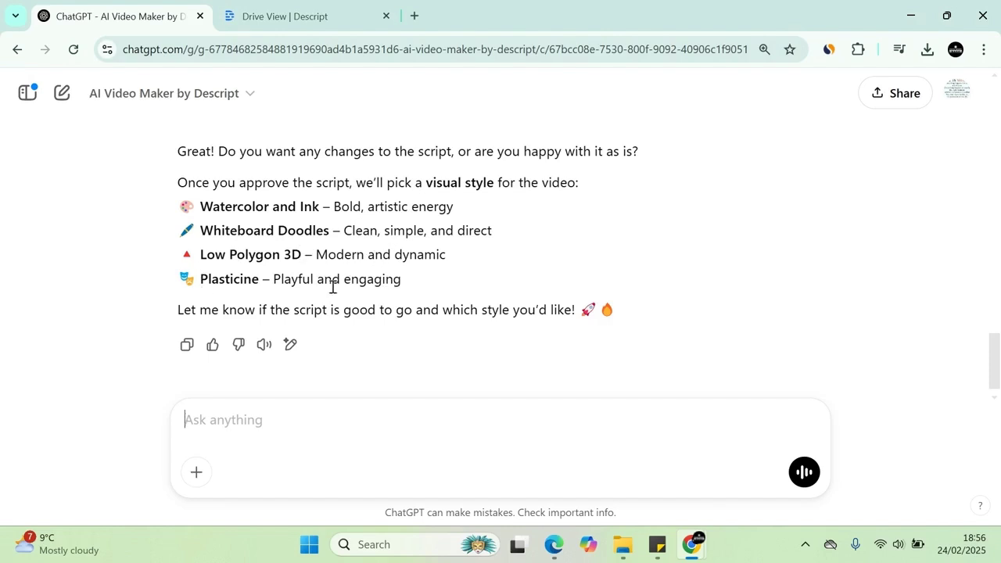
Reply with "Whiteboard Doodles" as the visual style for the video
left_click_drag(323, 231, 201, 231)
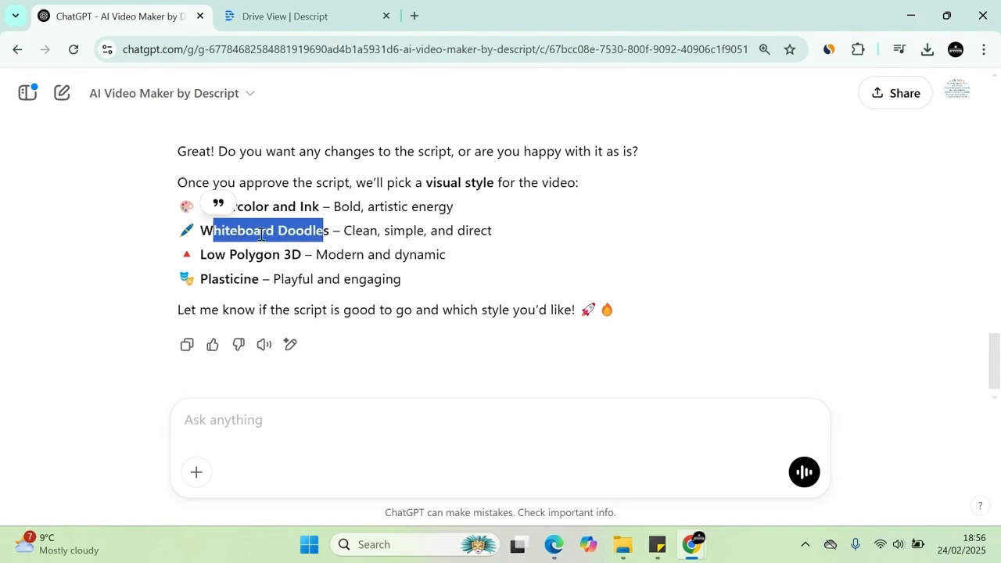
mouse_move(331, 229)
left_mouse_down()
mouse_move(202, 227)
mouse_move(351, 391)
mouse_move(347, 423)
left_mouse_up()
left_click(348, 424)
key("Return")
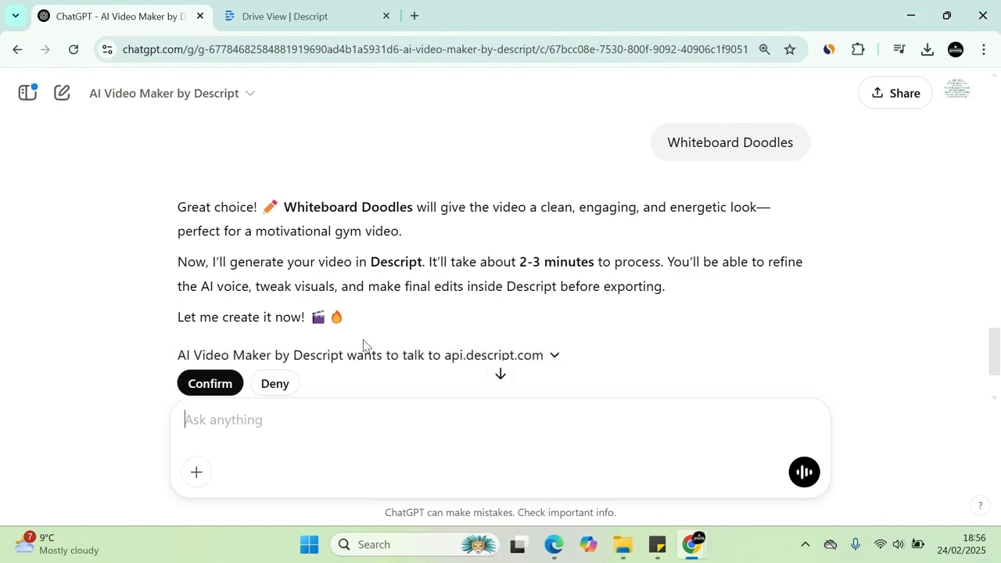
Allow the GPT to talk to api.descript.com and open the generated video in Descript, leaving the old Drive View page closed
scroll(358, 358, "down", 1)
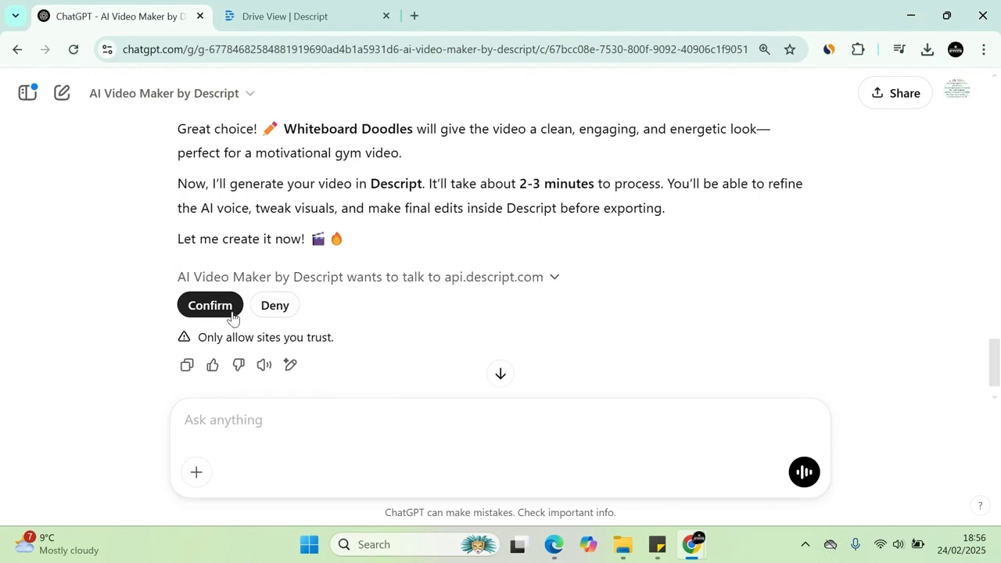
left_click(227, 304)
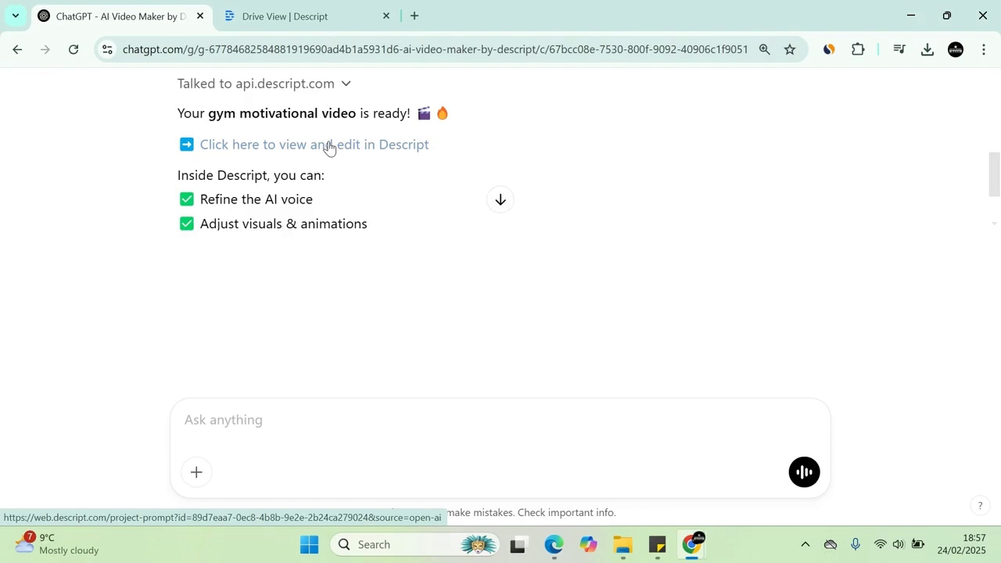
left_click(328, 147)
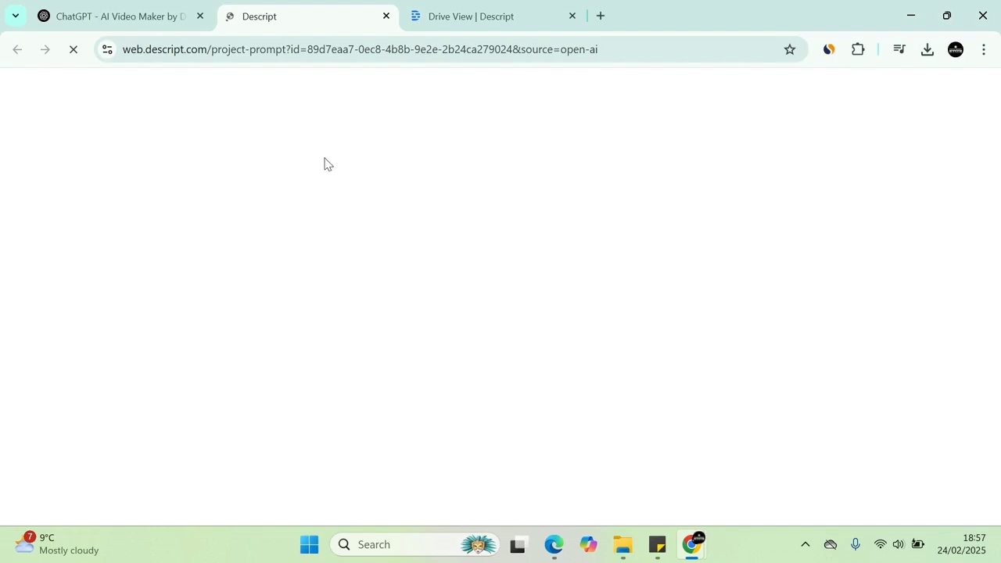
left_click(572, 16)
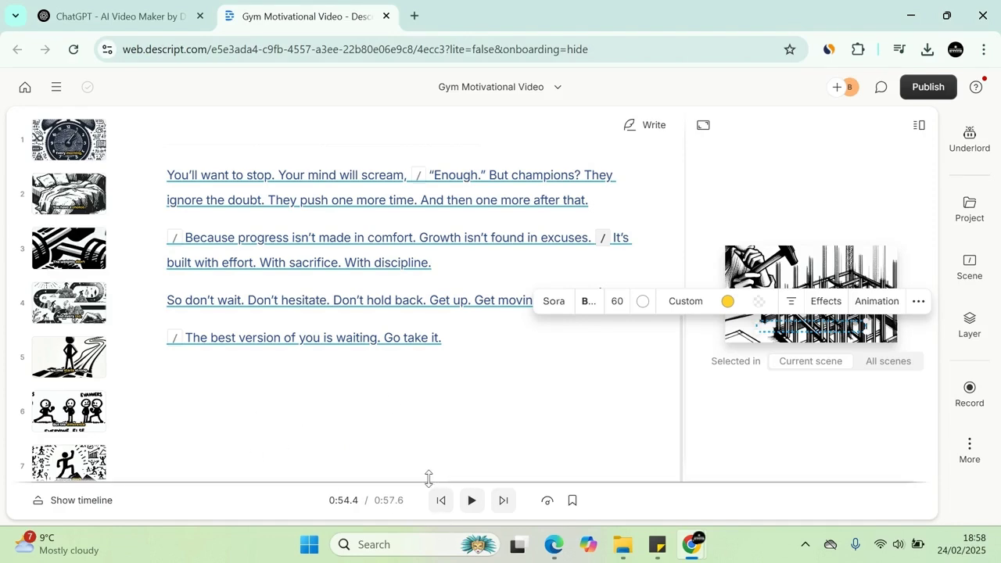
Read through the Gym Motivational Video script from its title to the last line
scroll(286, 259, "up", 10)
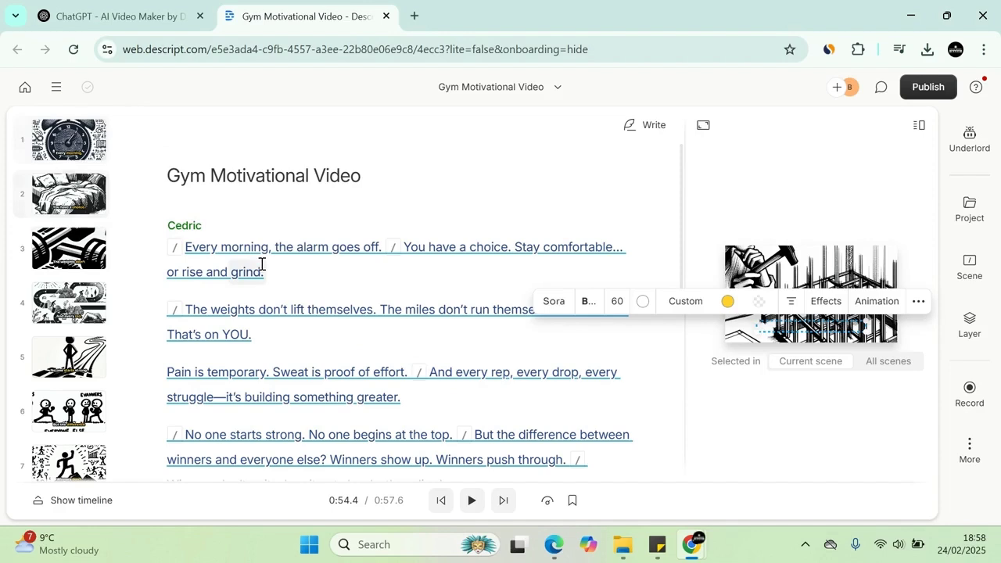
scroll(262, 264, "down", 5)
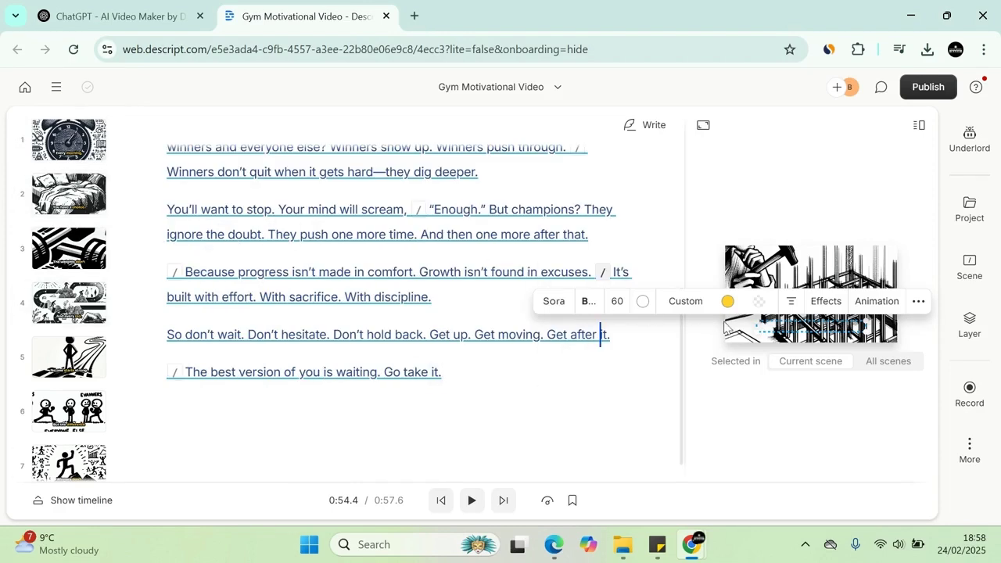
scroll(381, 226, "up", 5)
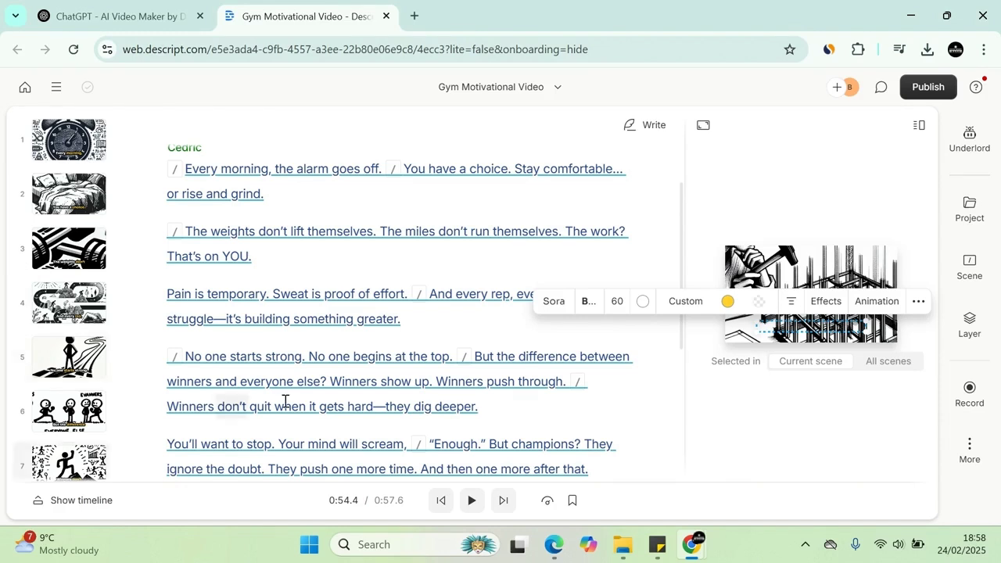
scroll(272, 275, "up", 2)
left_click(286, 245)
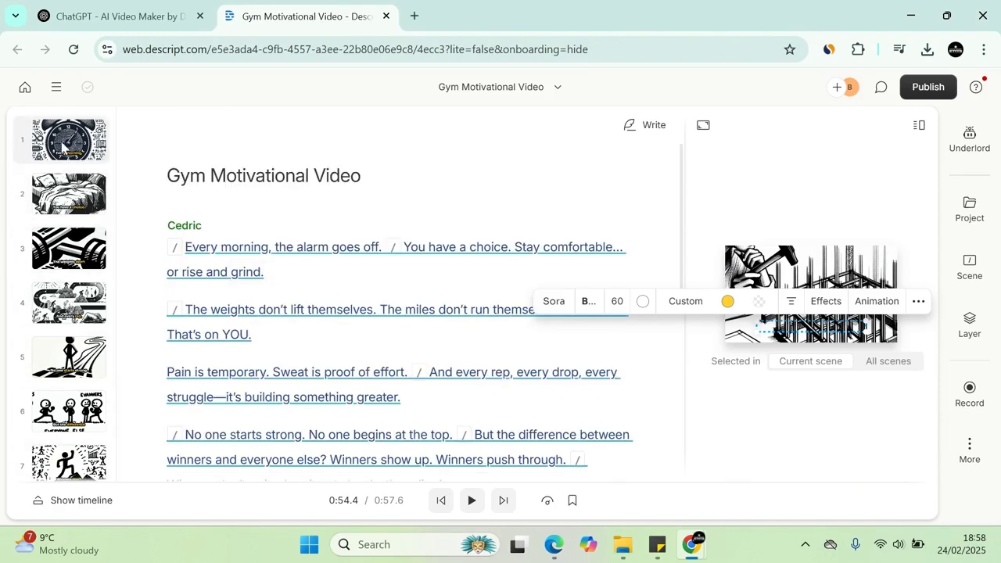
Preview the video's whiteboard-style scenes one after another, up to scene 10
left_click(77, 193)
left_click(47, 301)
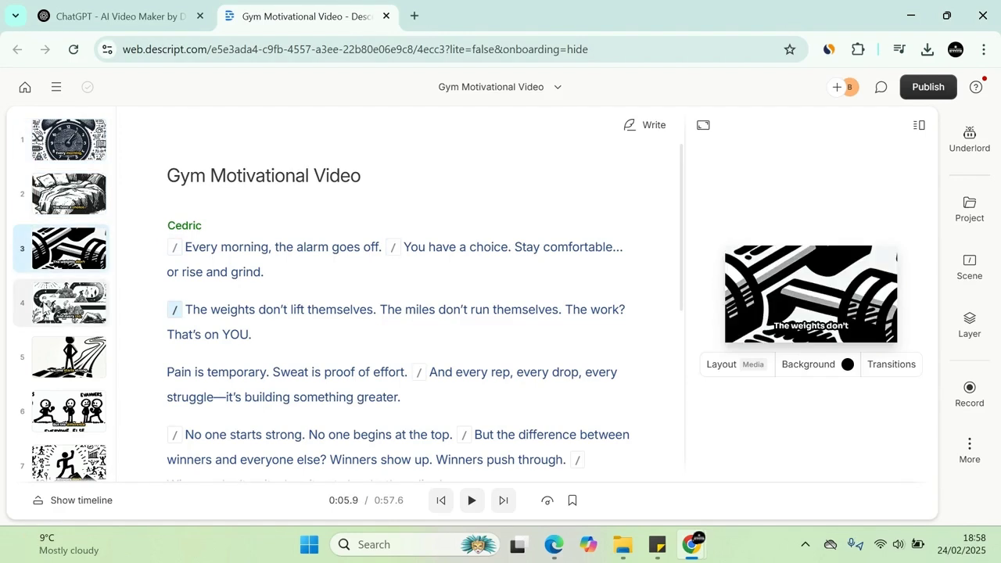
left_click(65, 372)
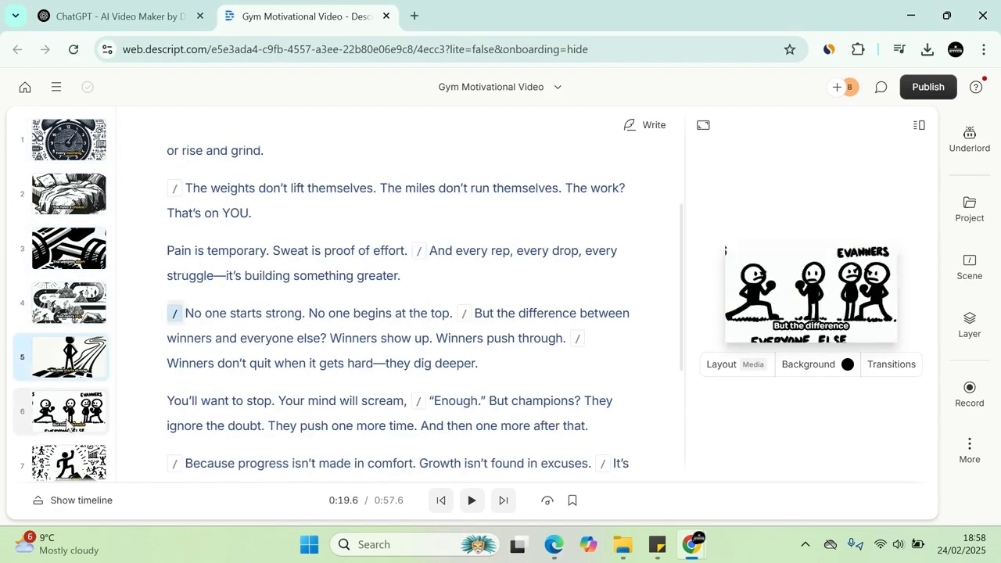
left_click(69, 411)
left_click(69, 461)
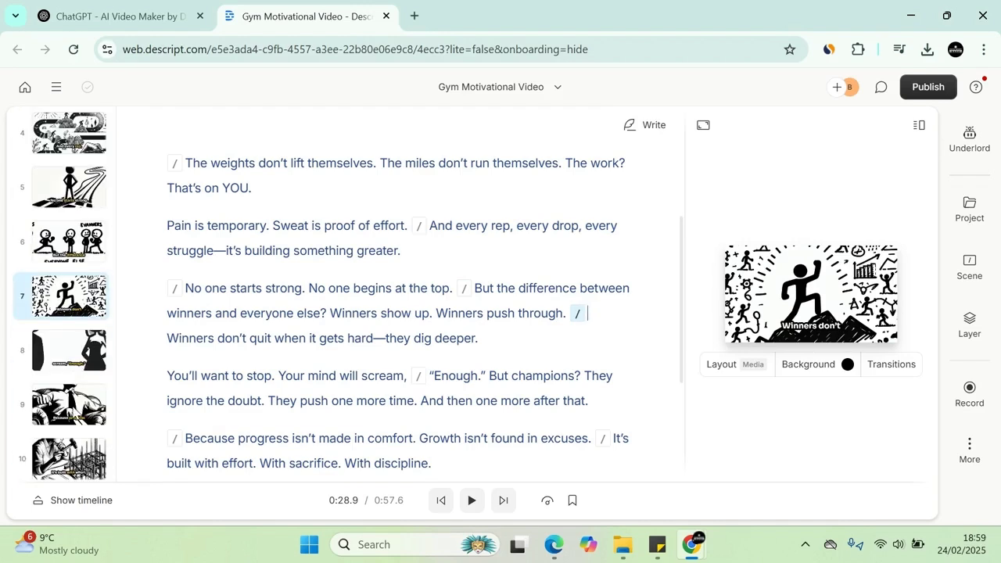
left_click(74, 411)
left_click(78, 448)
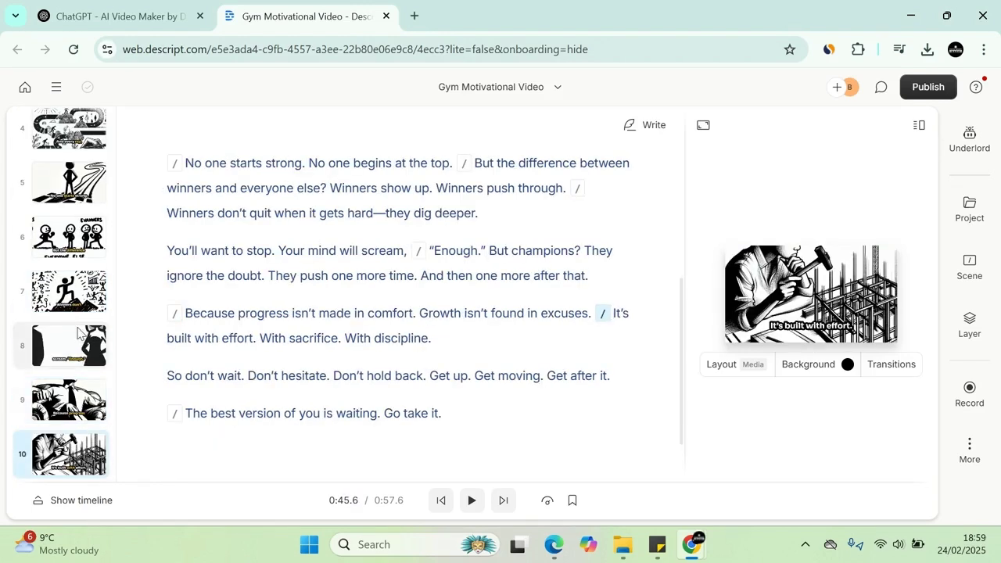
scroll(83, 274, "up", 3)
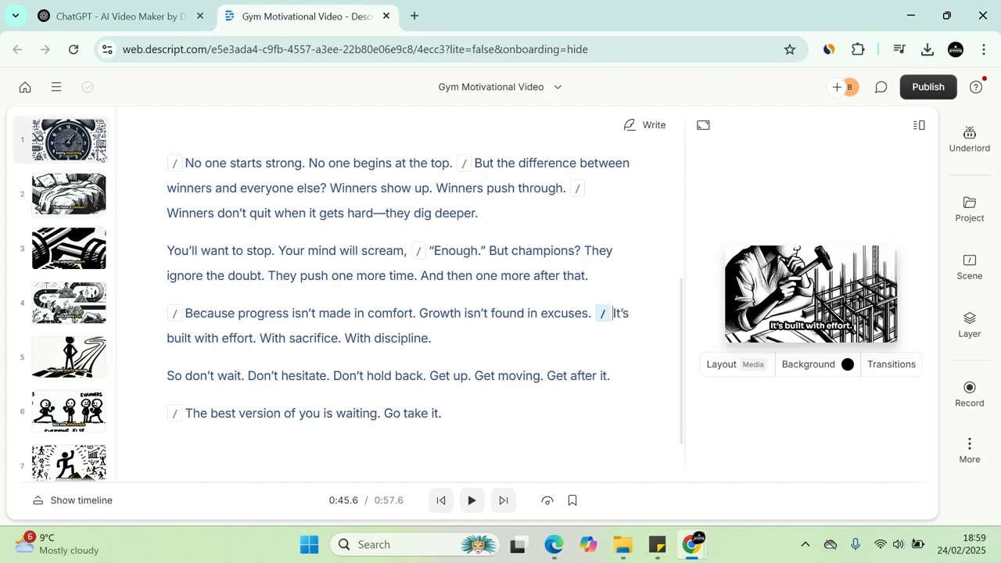
Examine the full script and its scene breaks once more, including the speaker label under the title
scroll(203, 173, "up", 5)
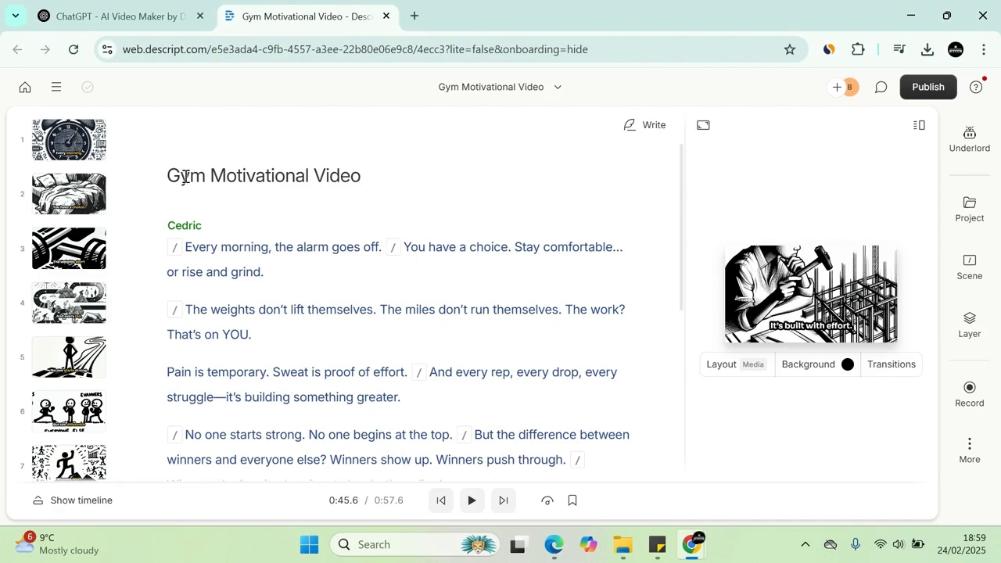
scroll(189, 185, "down", 2)
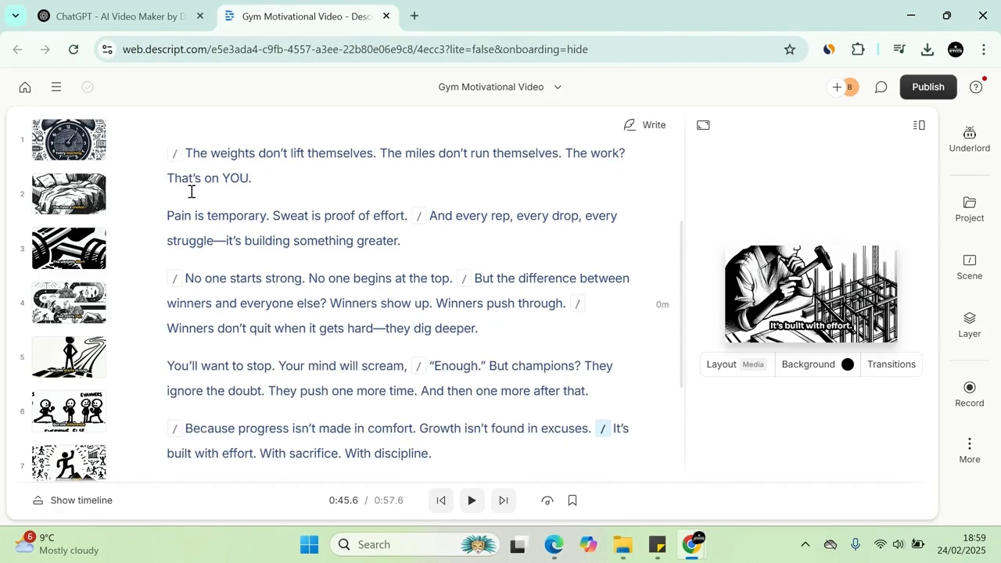
scroll(190, 191, "down", 3)
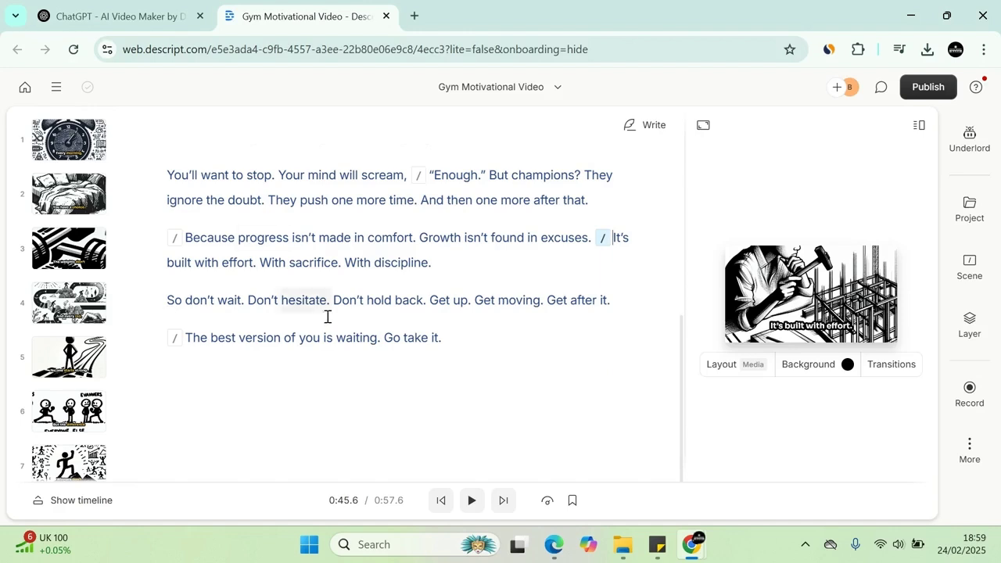
scroll(417, 357, "up", 2)
scroll(414, 354, "up", 3)
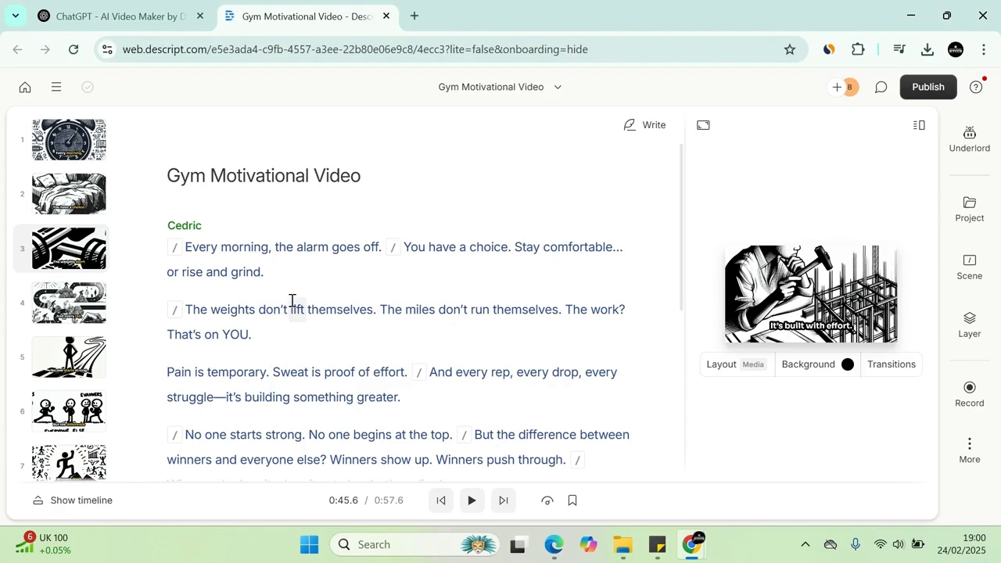
mouse_move(169, 227)
scroll(202, 294, "down", 1)
scroll(207, 296, "down", 2)
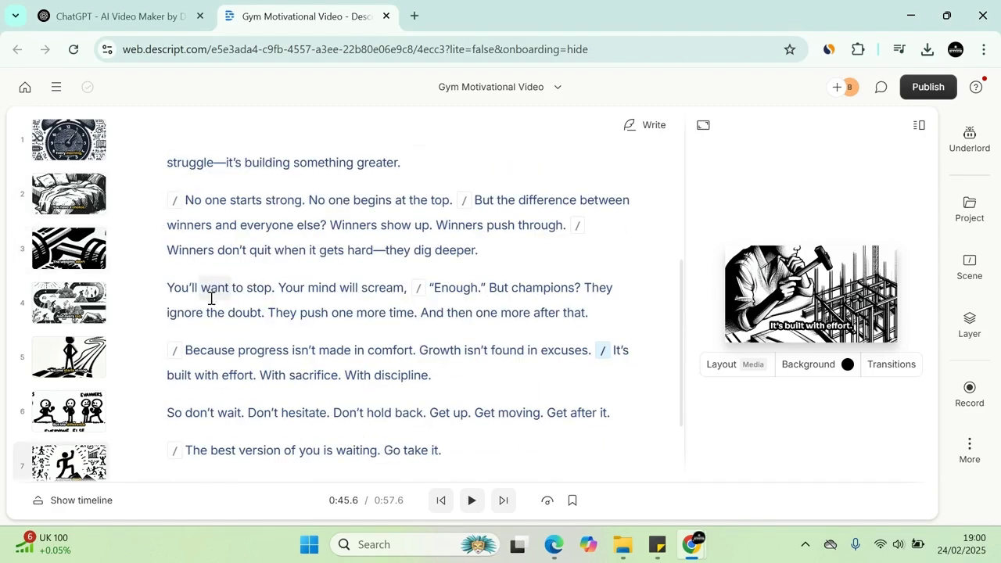
Check the original video request in the ChatGPT conversation, and return to the script in the Descript project
left_click(117, 15)
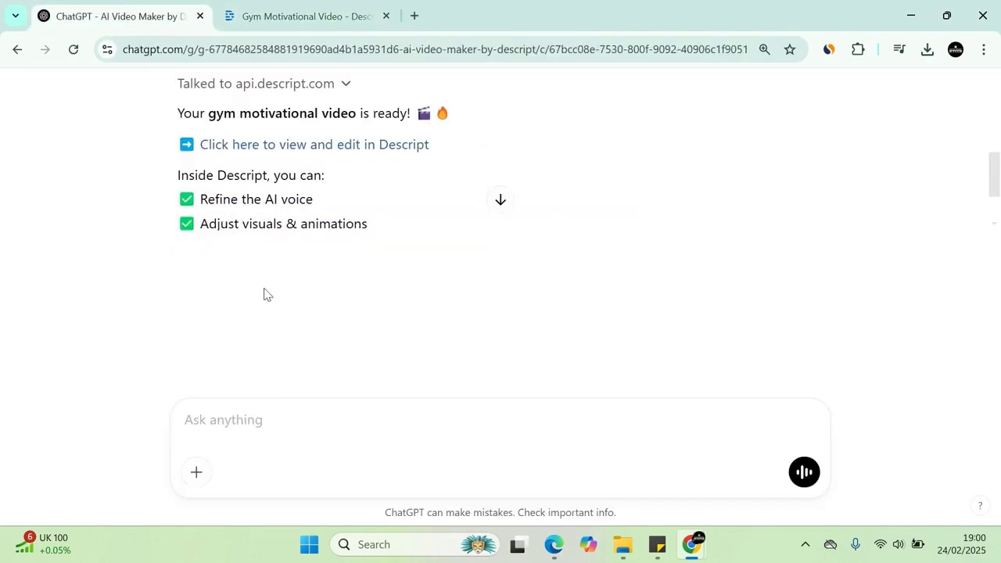
scroll(172, 211, "up", 5)
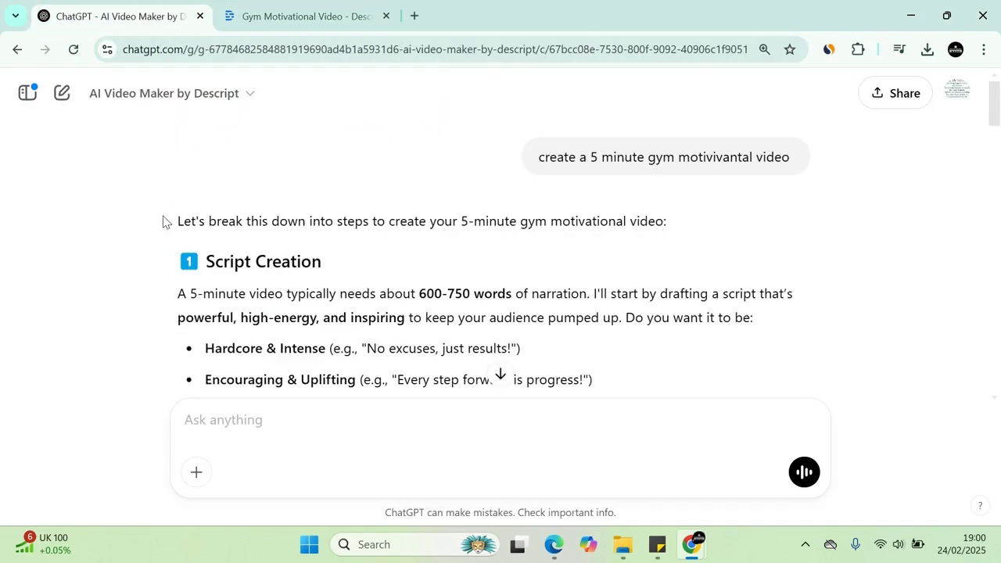
left_click(312, 7)
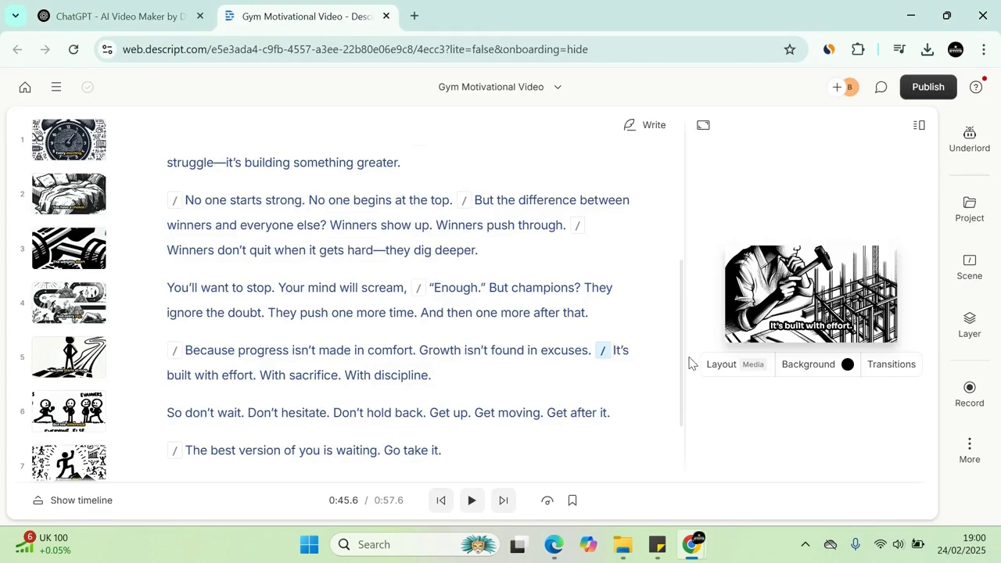
left_click(613, 351)
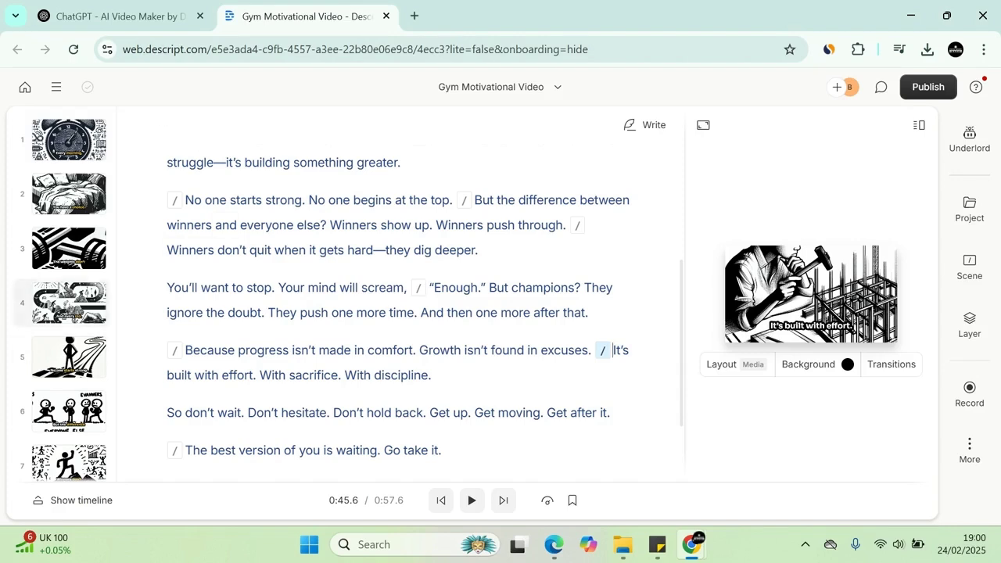